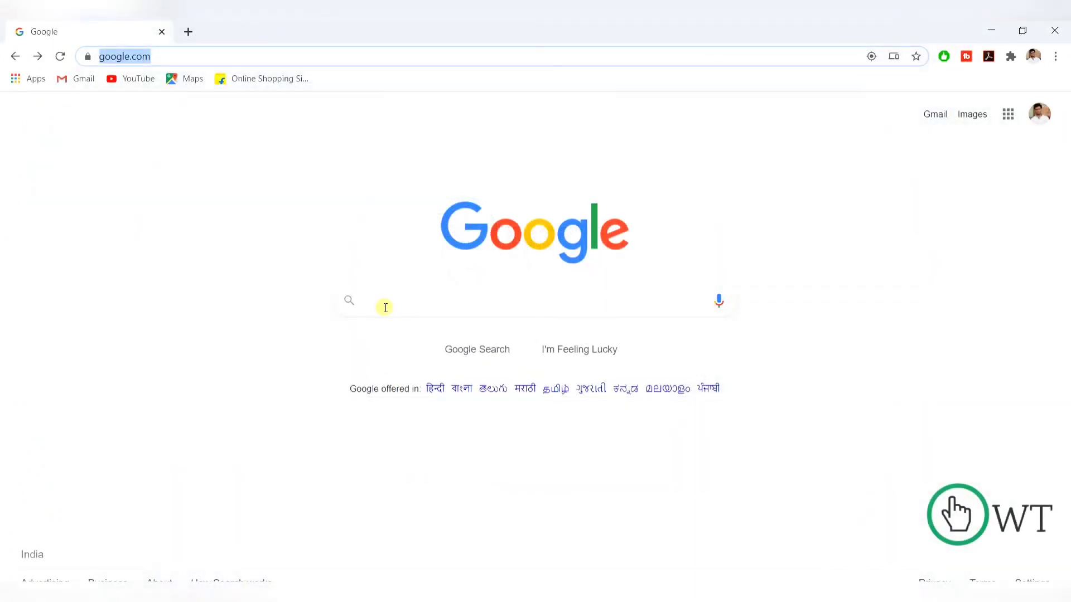
- Search Google for 'earthquake in delhi' from the 'ear' suggestion and scroll through the results
{"action": "left_click", "coordinate": [385, 307]}
{"action": "type", "text": "ear"}
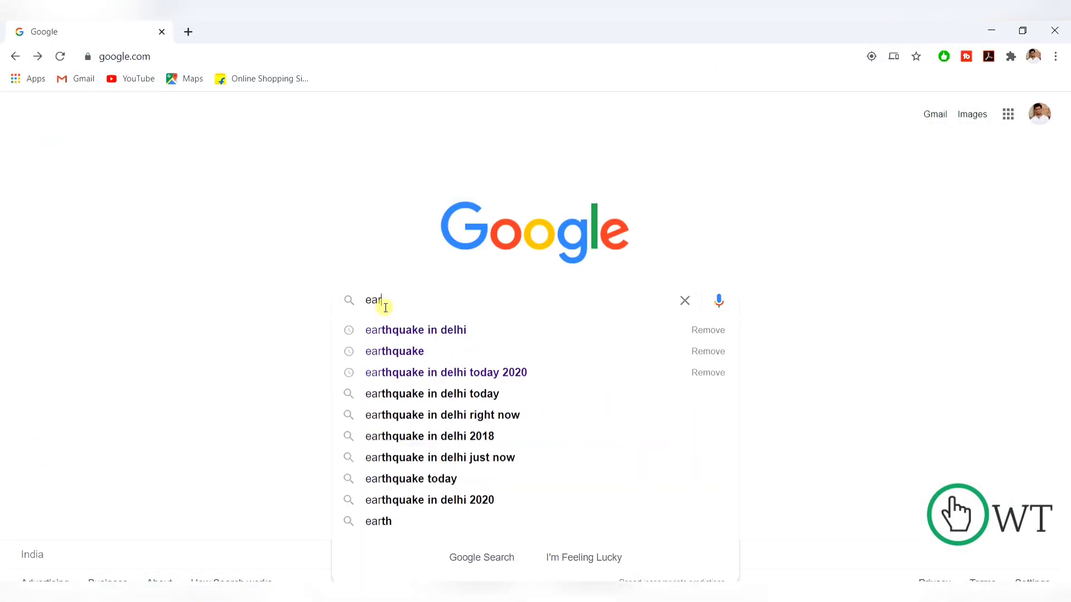
{"action": "left_click", "coordinate": [391, 328]}
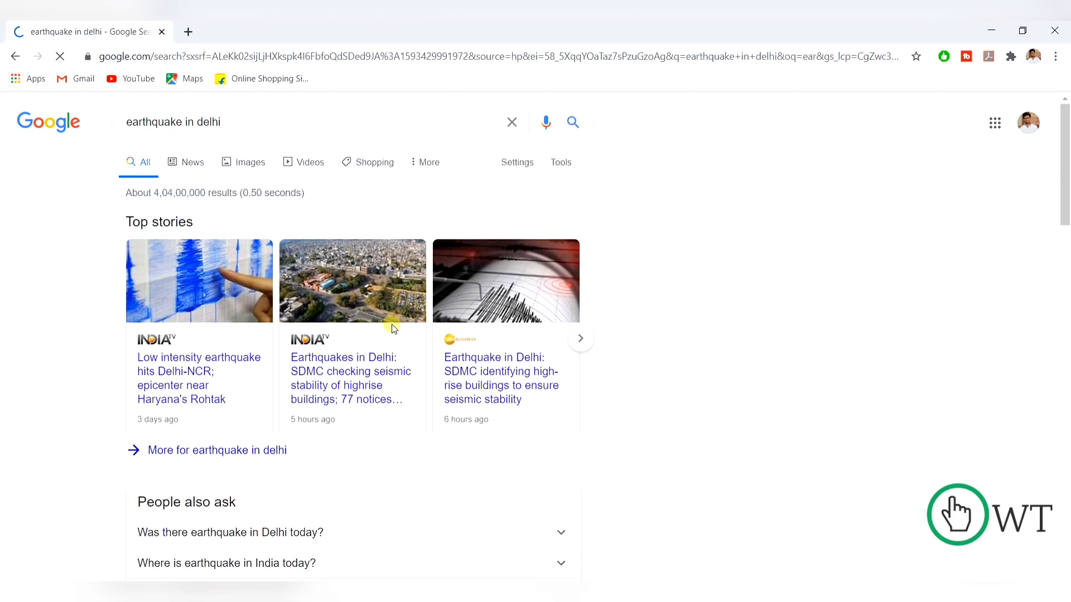
{"action": "left_click_drag", "start_coordinate": [1066, 168], "coordinate": [1066, 274]}
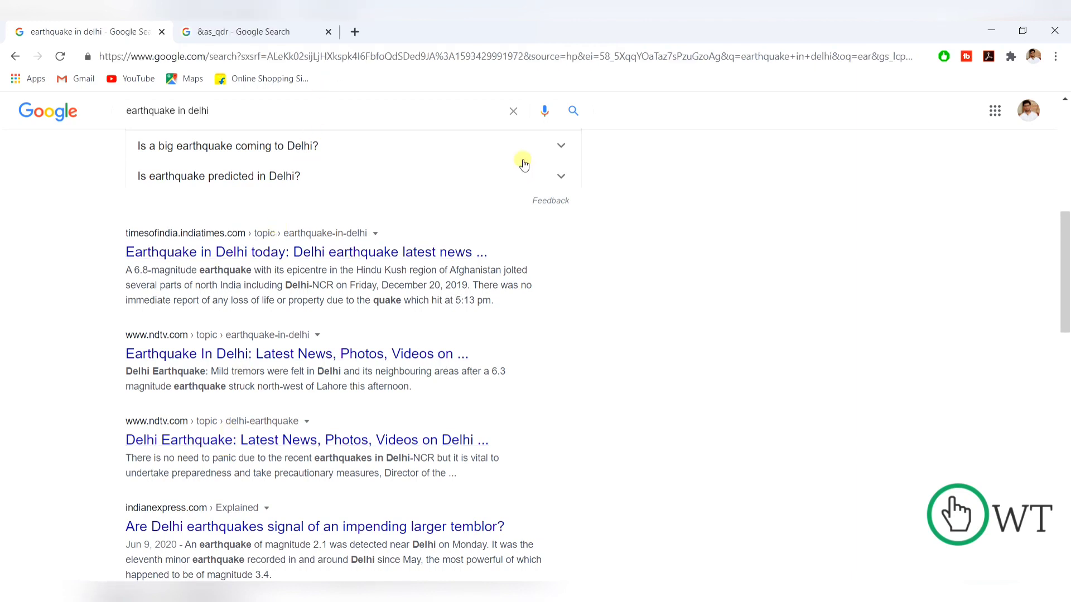
- Append &as_qdr=y15 to the end of the earthquake in delhi results URL
{"action": "key", "text": "ctrl+l"}
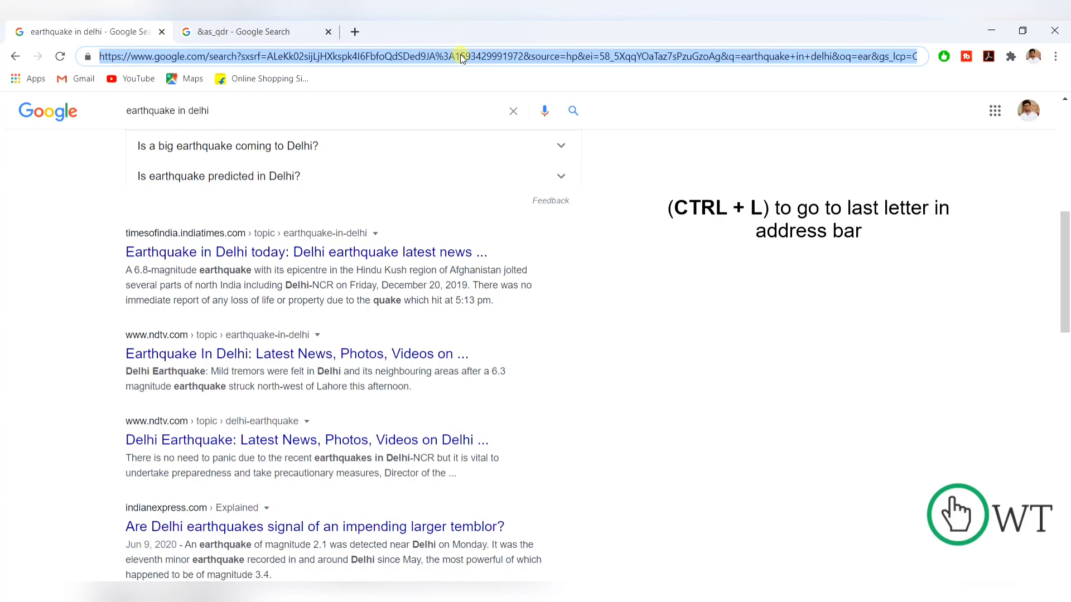
{"action": "key", "text": "End"}
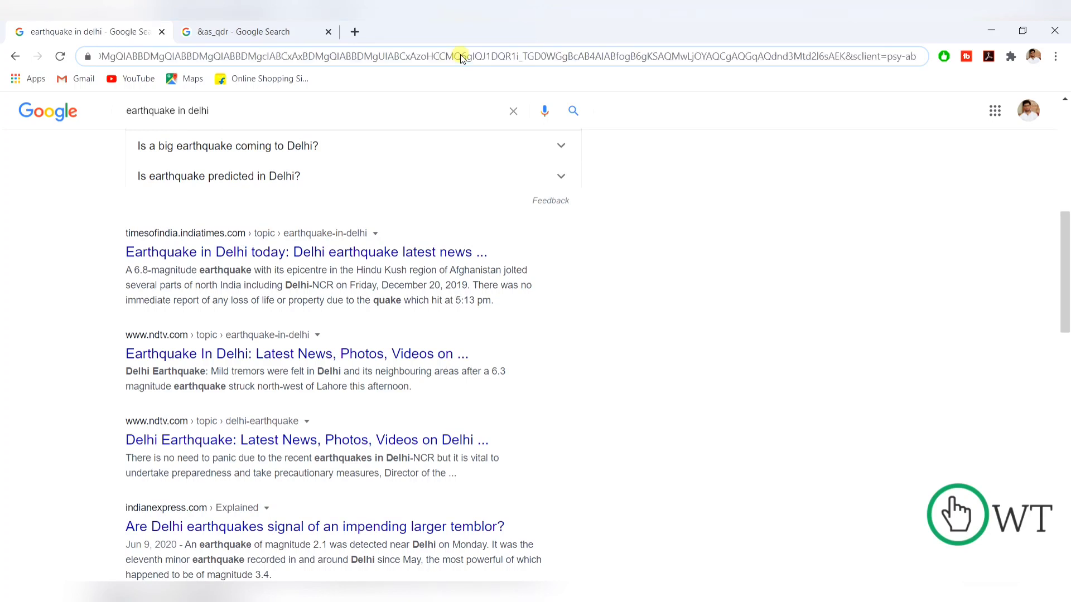
{"action": "type", "text": "&"}
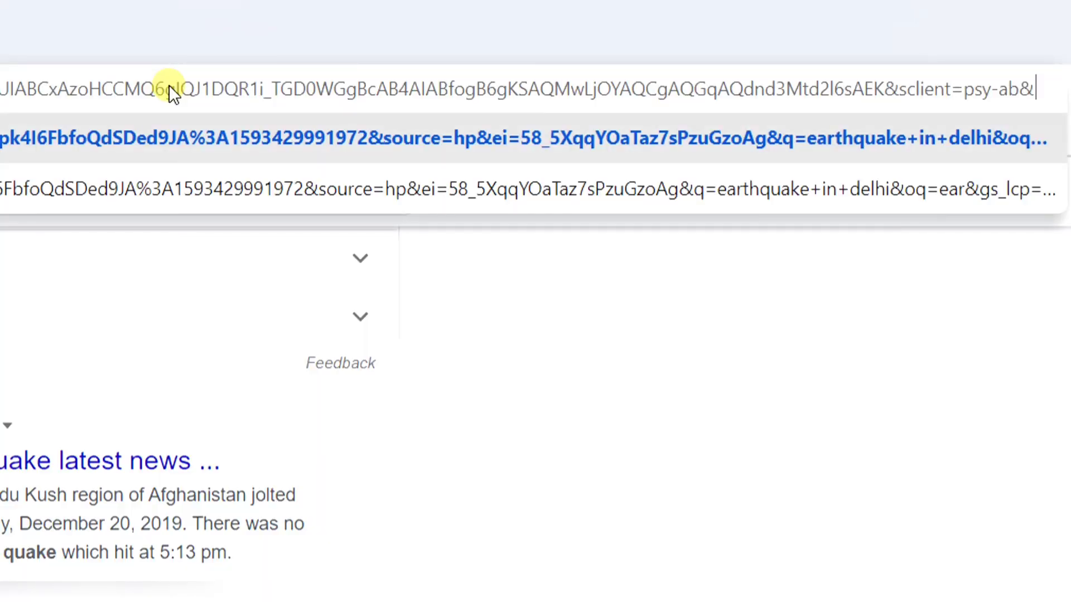
{"action": "type", "text": "as_q"}
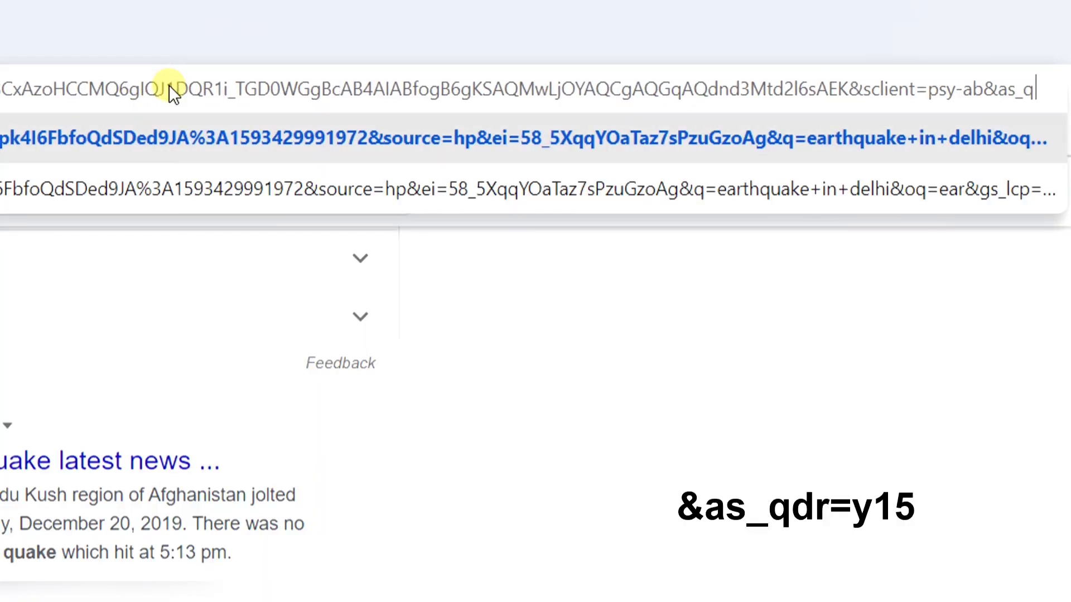
{"action": "type", "text": "dr=y"}
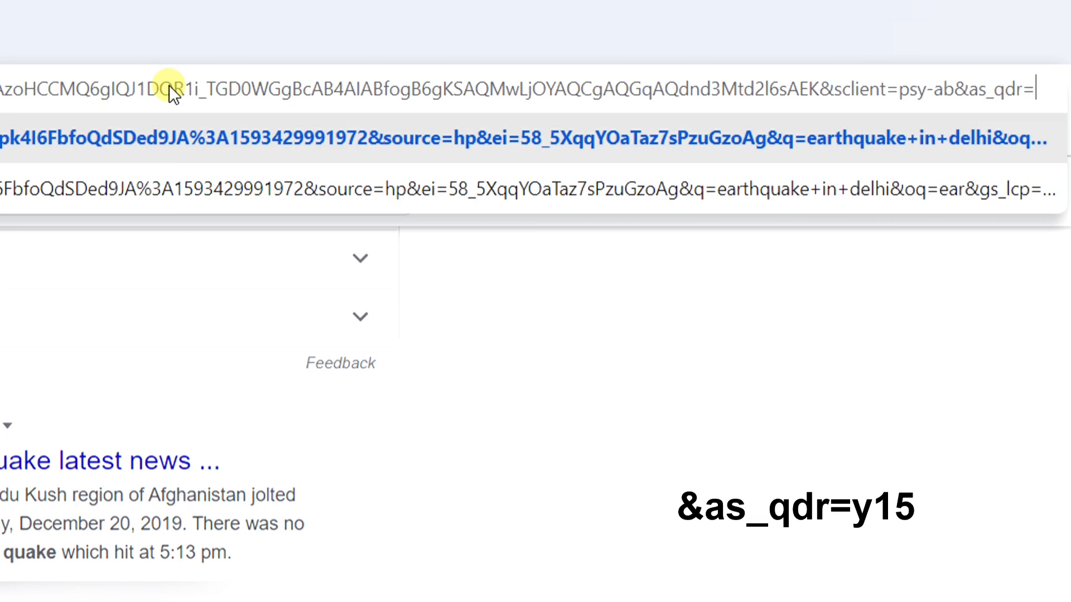
{"action": "type", "text": "15"}
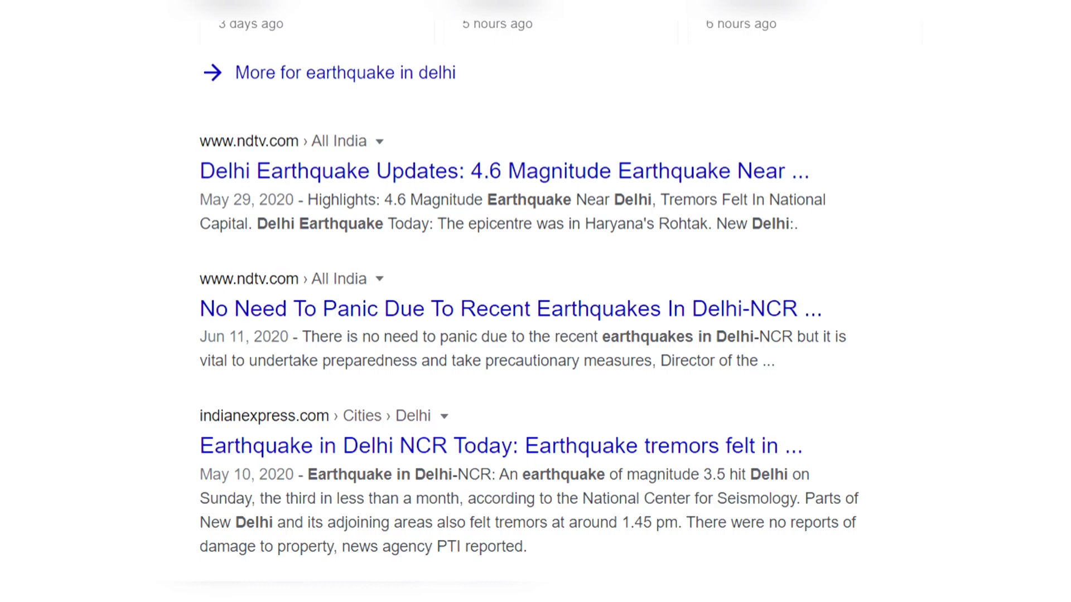
{"action": "scroll", "coordinate": [515, 301], "scroll_direction": "down", "scroll_amount": 5}
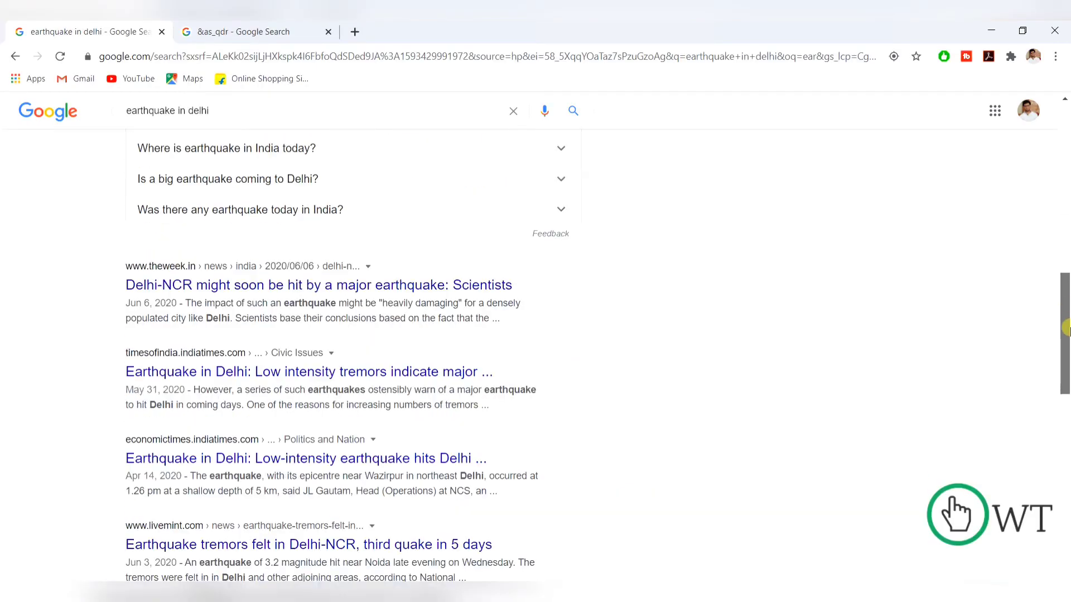
{"action": "left_click_drag", "start_coordinate": [1066, 329], "coordinate": [1065, 160]}
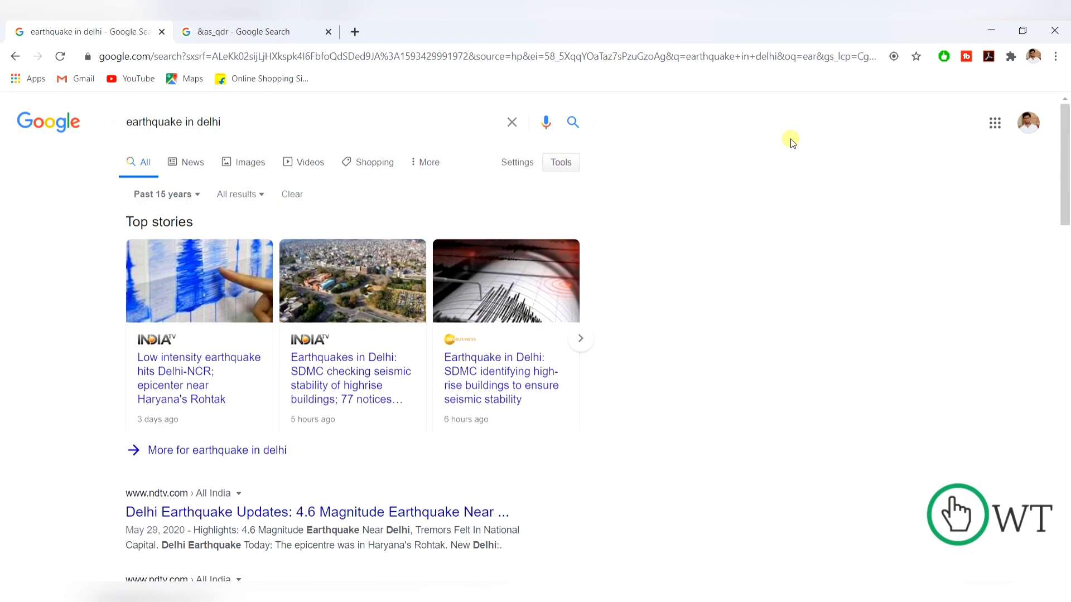
- Find 'manage s' in Chrome Settings and open the Manage search engines page
{"action": "left_click", "coordinate": [1056, 56]}
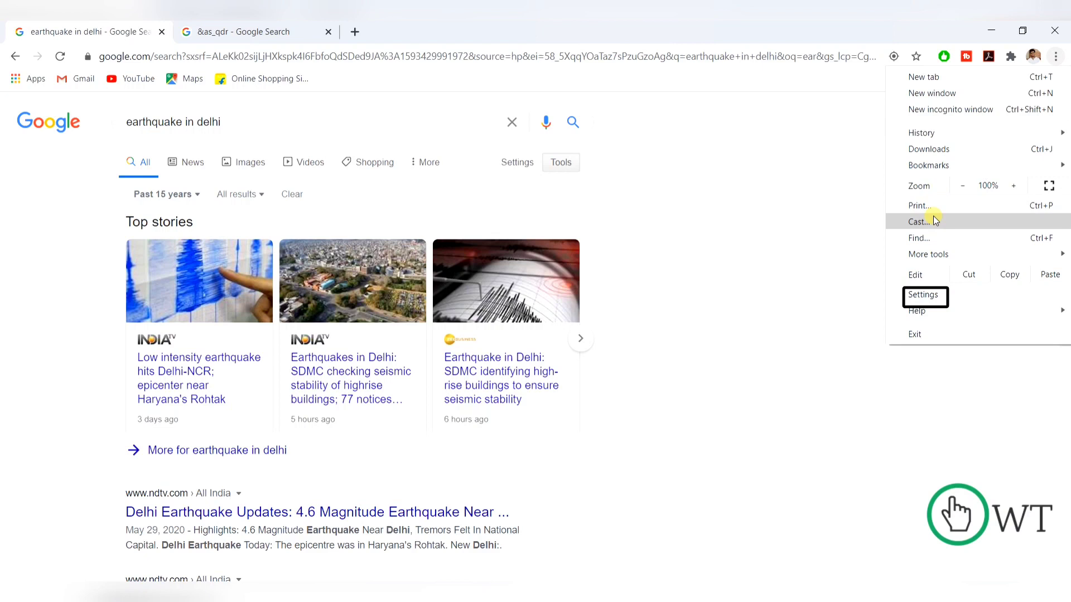
{"action": "left_click", "coordinate": [928, 294]}
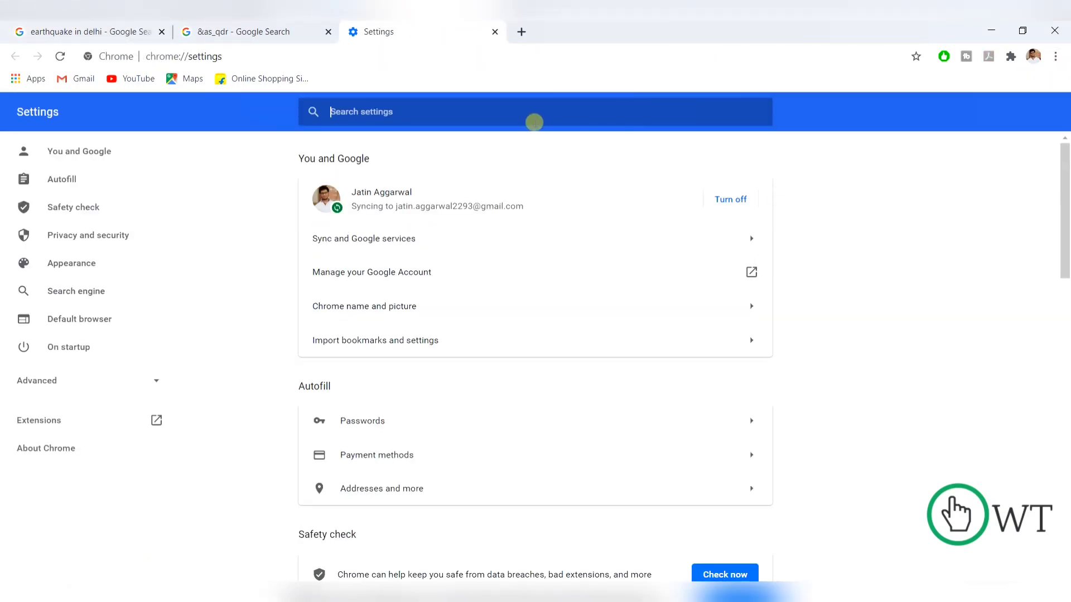
{"action": "type", "text": "mana"}
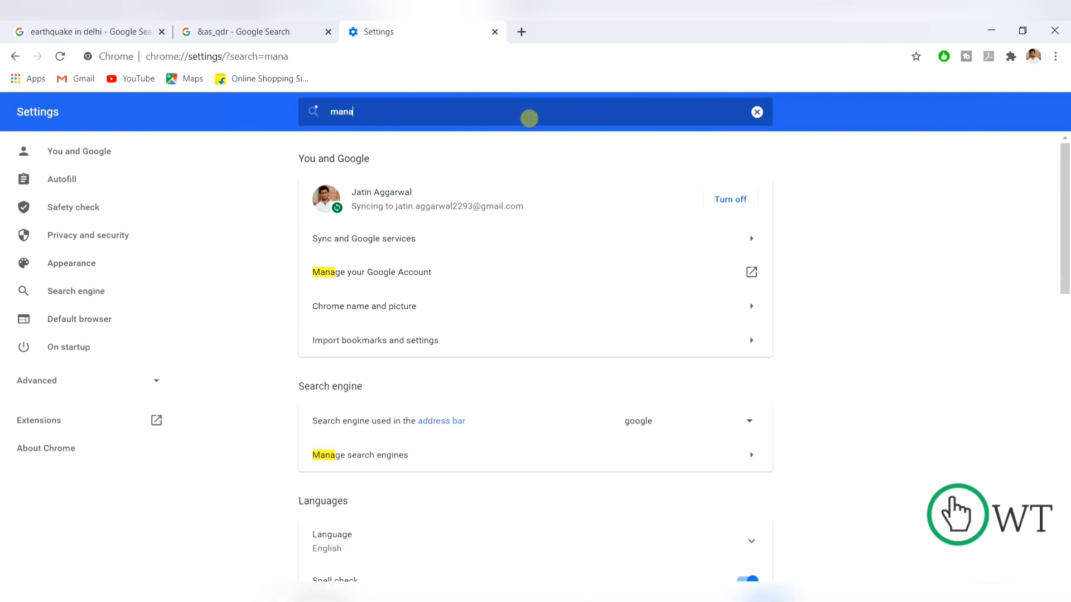
{"action": "type", "text": "ge s"}
{"action": "left_click", "coordinate": [566, 368]}
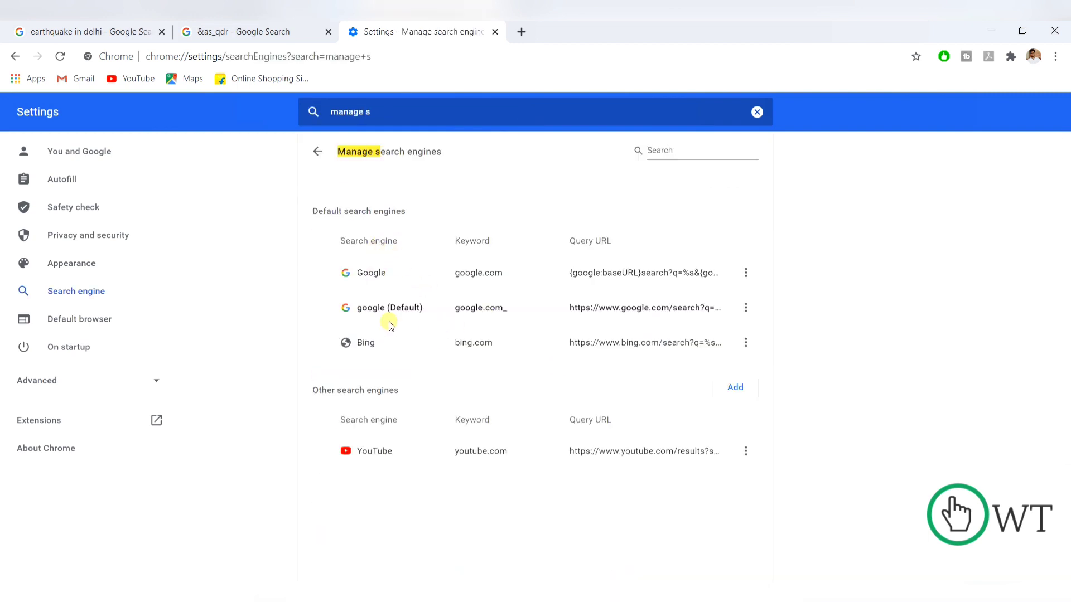
- Open the Edit search engine dialog for the google (Default) engine
{"action": "left_click", "coordinate": [745, 310]}
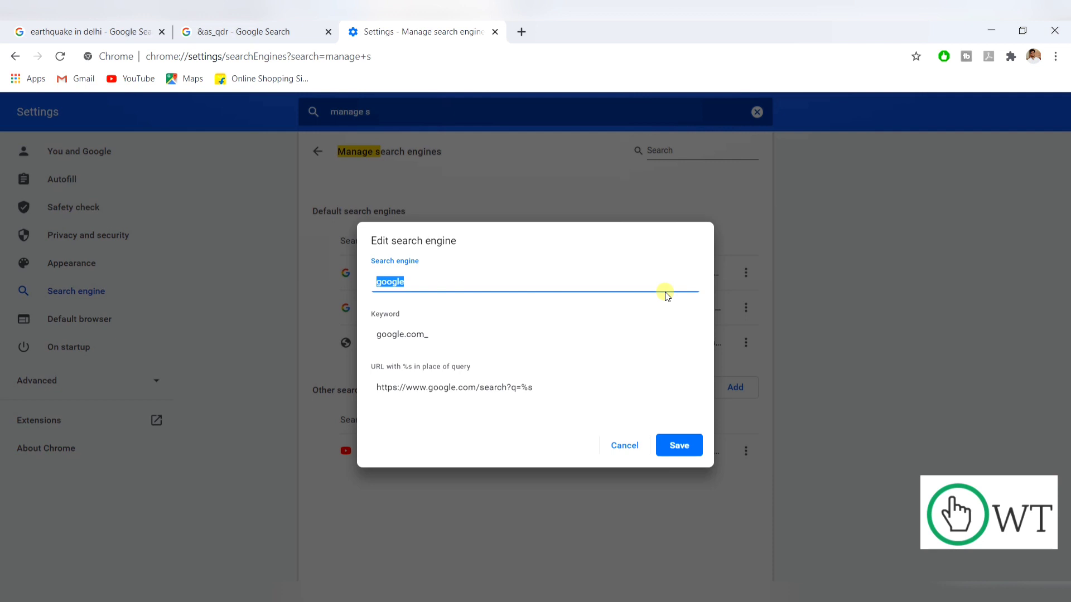
{"action": "left_click", "coordinate": [642, 442]}
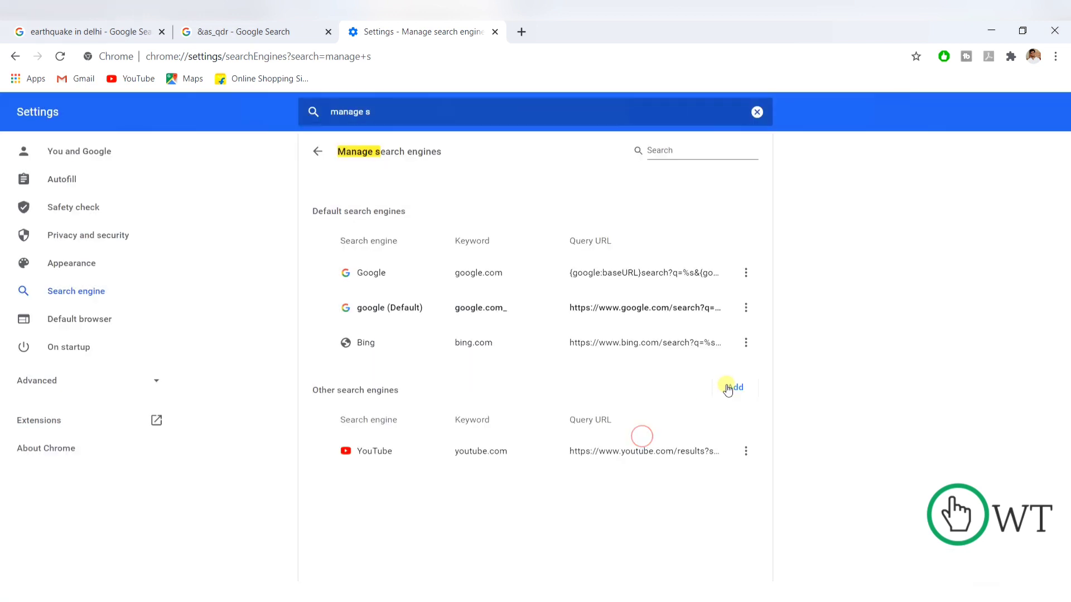
{"action": "left_click", "coordinate": [746, 307]}
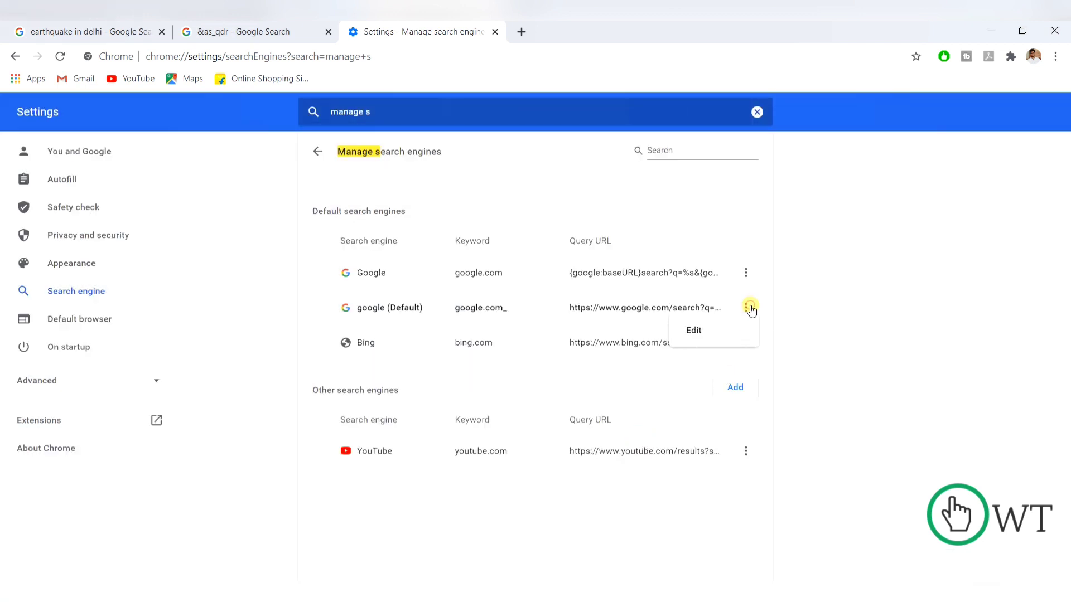
{"action": "left_click", "coordinate": [693, 330]}
{"action": "left_click", "coordinate": [487, 334]}
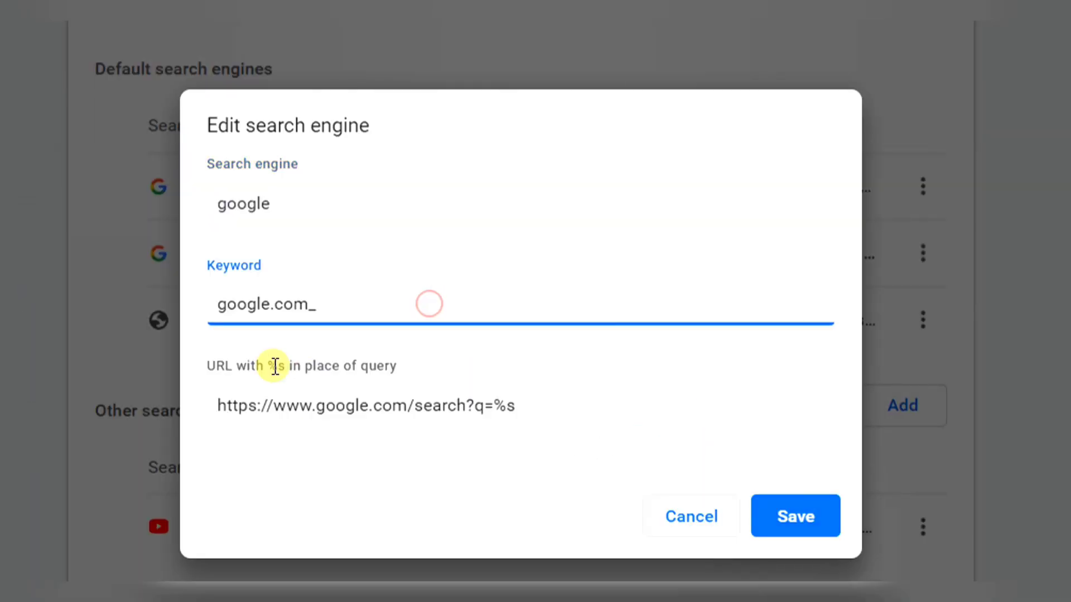
- Add &as_qdr=y15 after %s in the google engine's query URL and save
{"action": "left_click", "coordinate": [569, 410]}
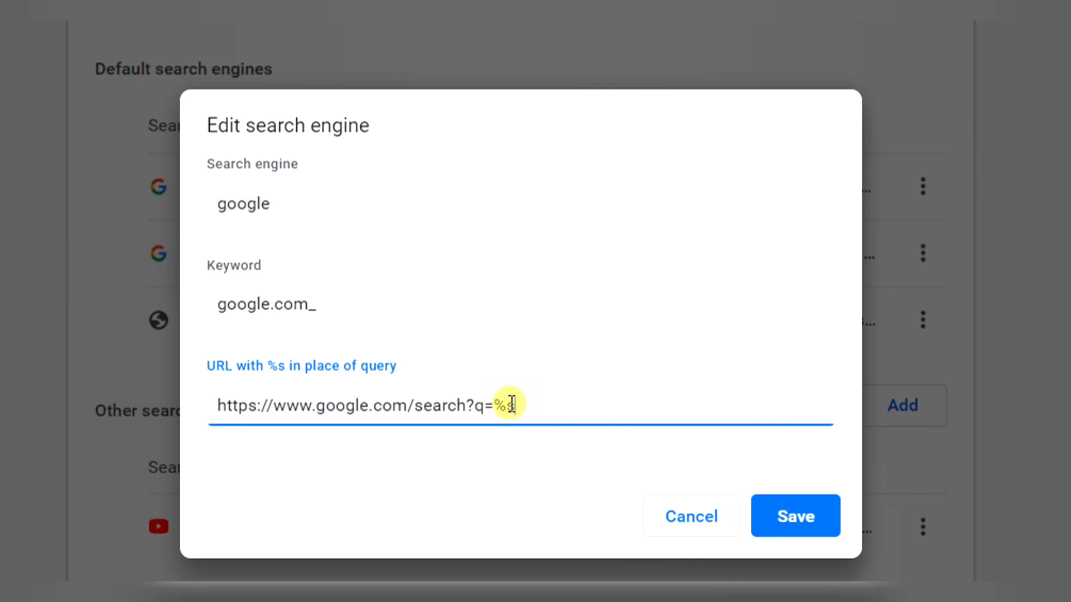
{"action": "left_click_drag", "start_coordinate": [494, 406], "coordinate": [513, 407]}
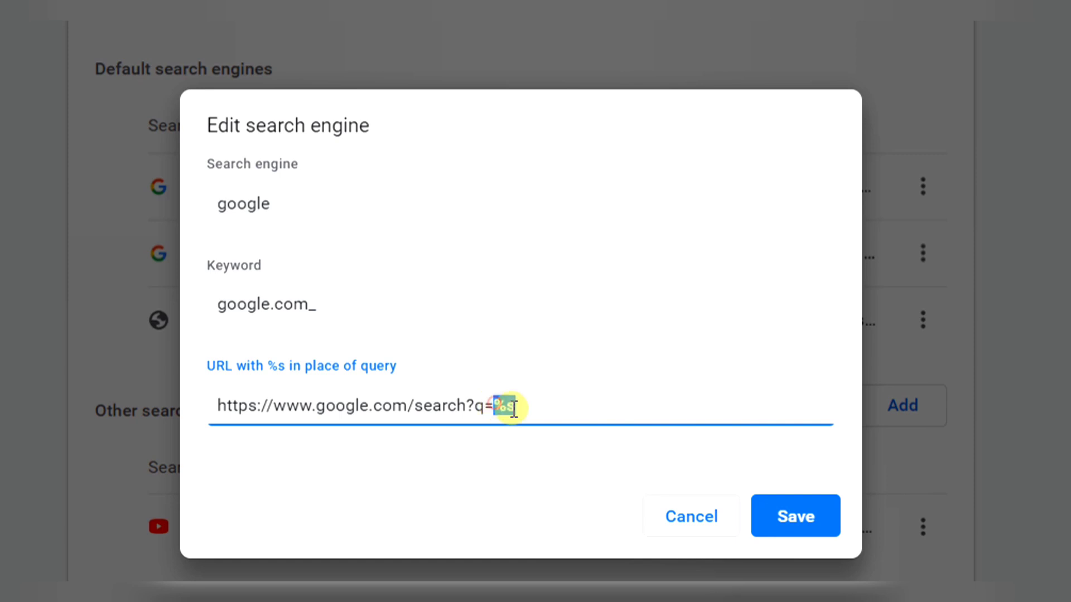
{"action": "left_click", "coordinate": [545, 406]}
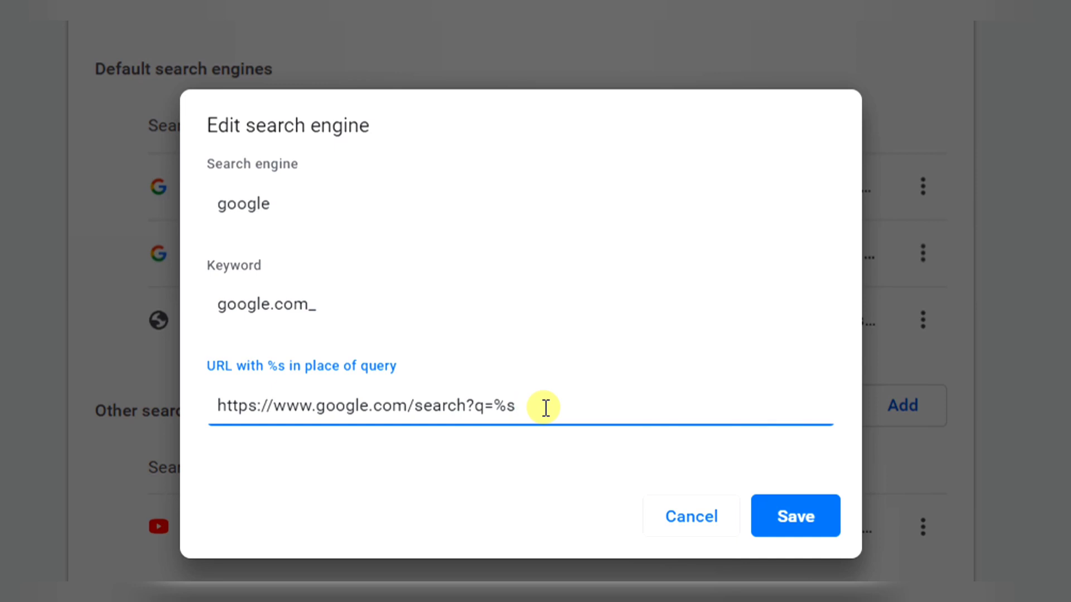
{"action": "type", "text": "&as_qdr=y15"}
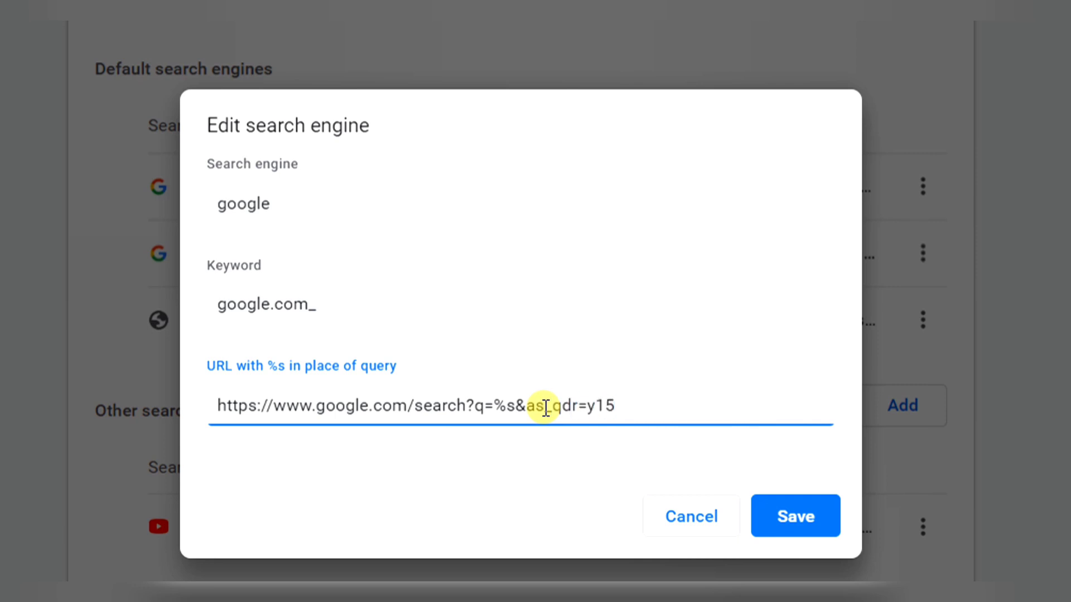
{"action": "left_click", "coordinate": [805, 515]}
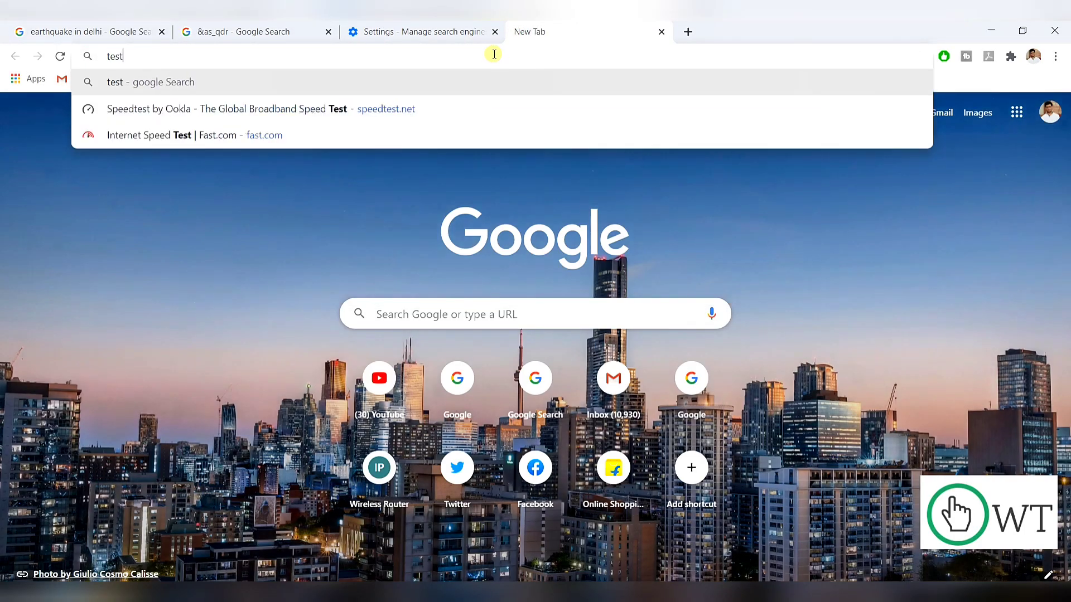
- Search 'test' from a new tab and confirm the results URL ends with &as_qdr=y15
{"action": "key", "text": "Return"}
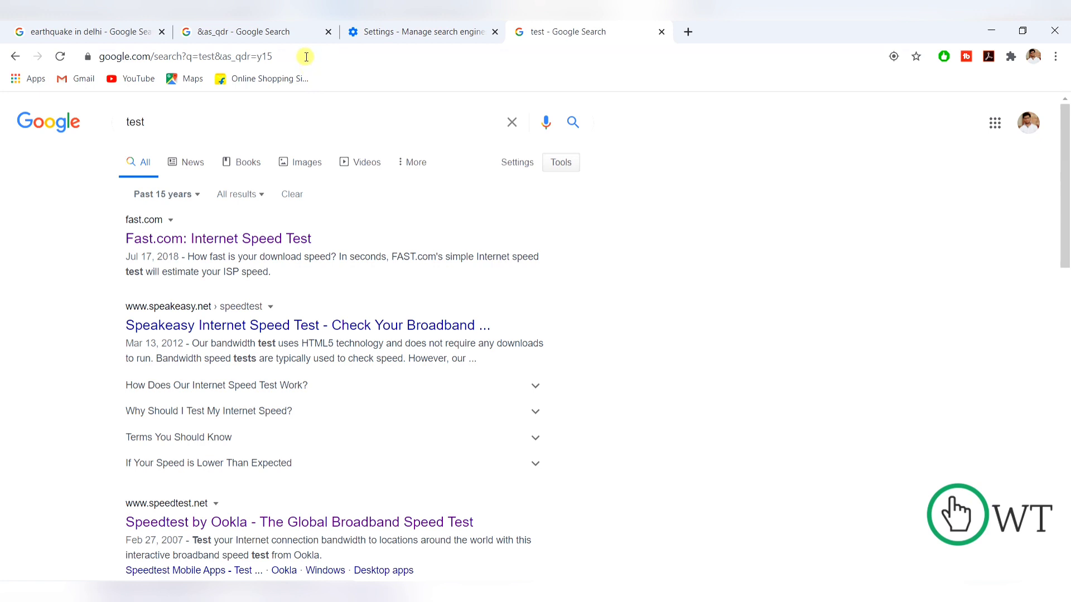
{"action": "left_click", "coordinate": [201, 57]}
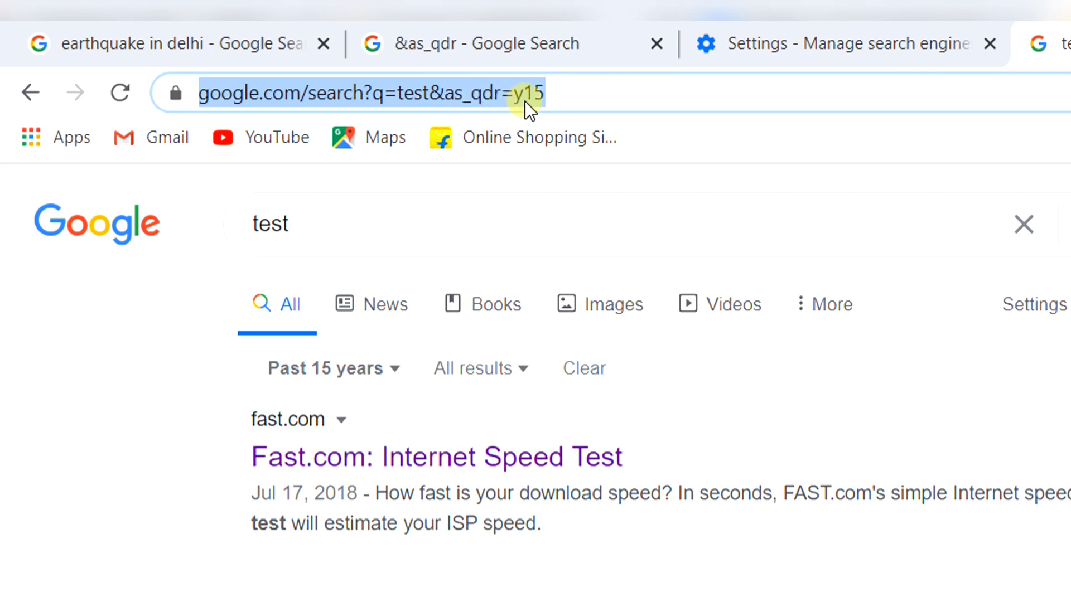
{"action": "left_click", "coordinate": [553, 97]}
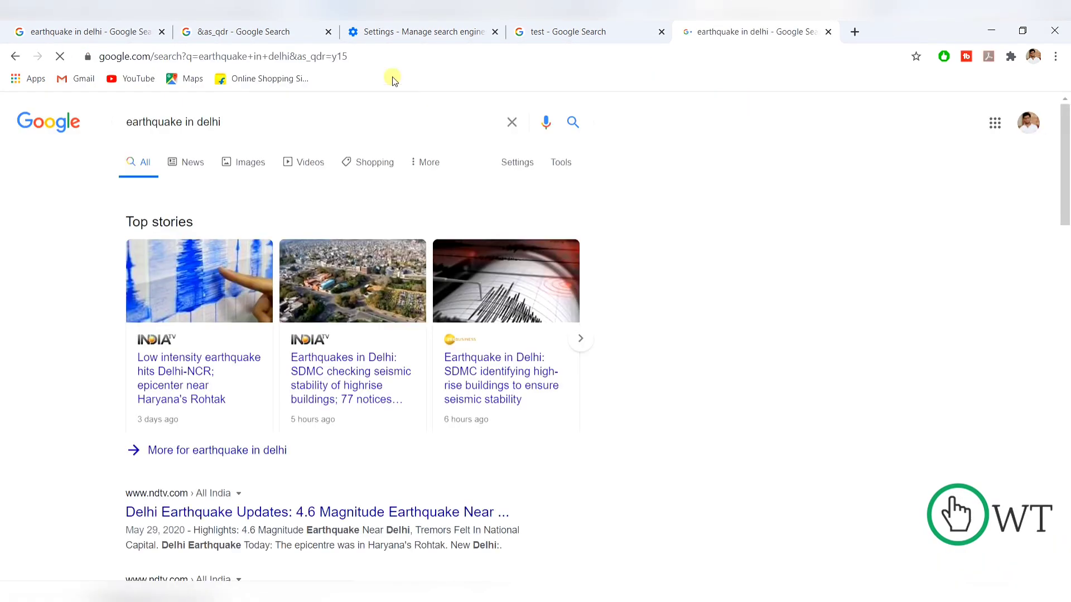
{"action": "left_click_drag", "start_coordinate": [349, 56], "coordinate": [289, 56]}
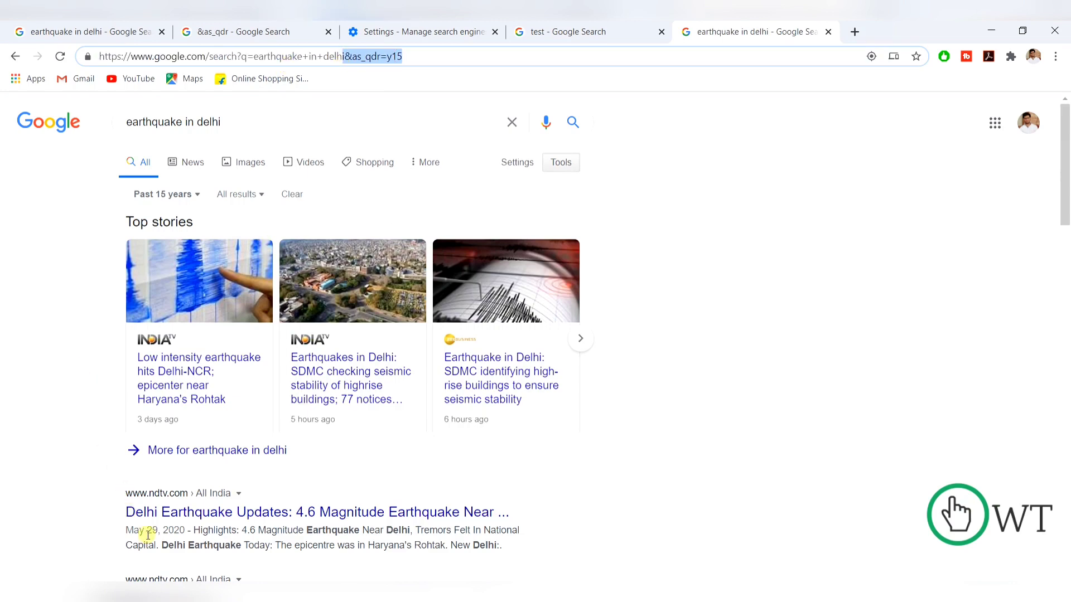
{"action": "left_click_drag", "start_coordinate": [1065, 197], "coordinate": [1066, 167]}
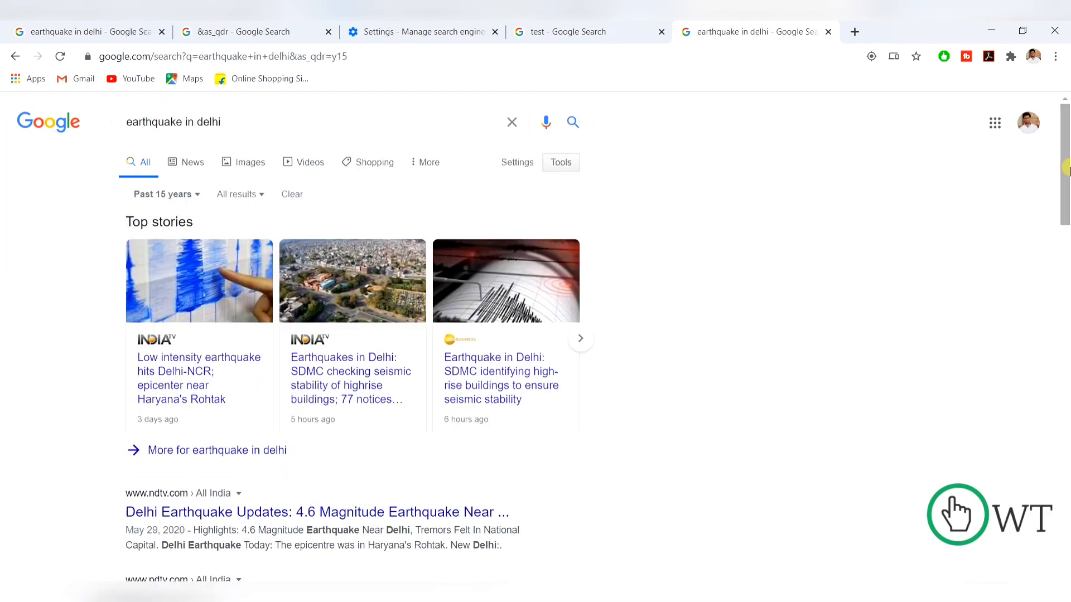